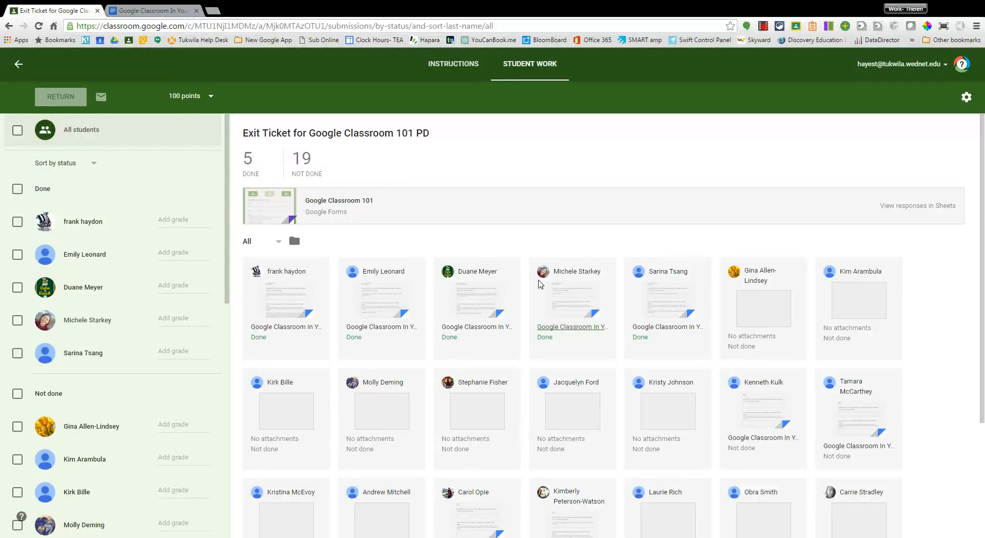
Step: Switch to the student's submitted Google Docs document and review its name and date lines
left_click(153, 11)
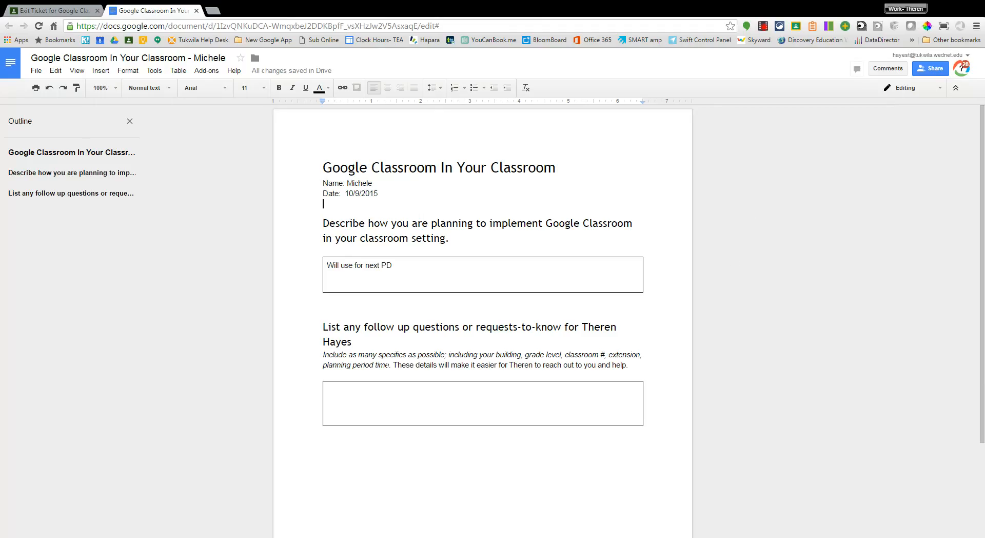
left_click_drag(323, 183, 381, 194)
left_click(398, 183)
left_click(422, 205)
left_click(328, 88)
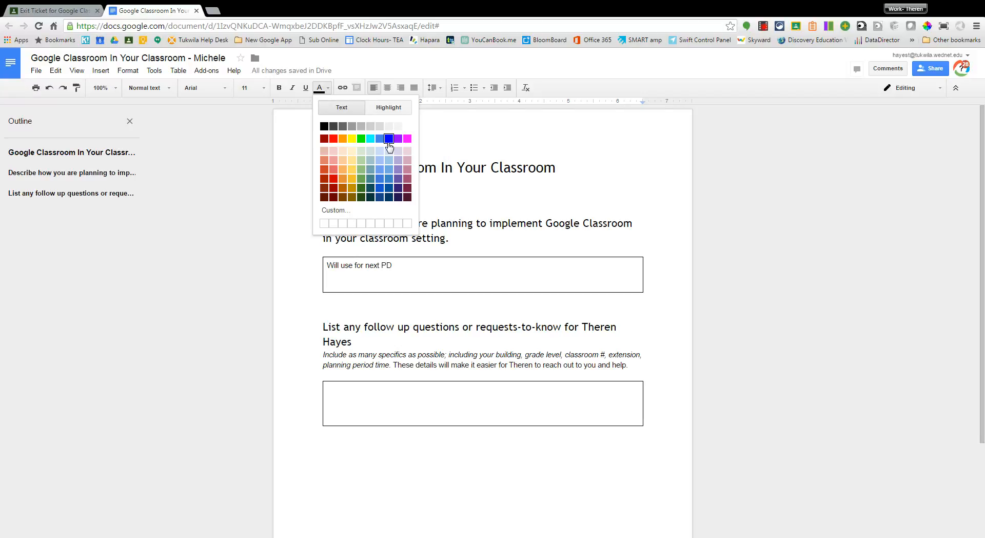
key("Escape")
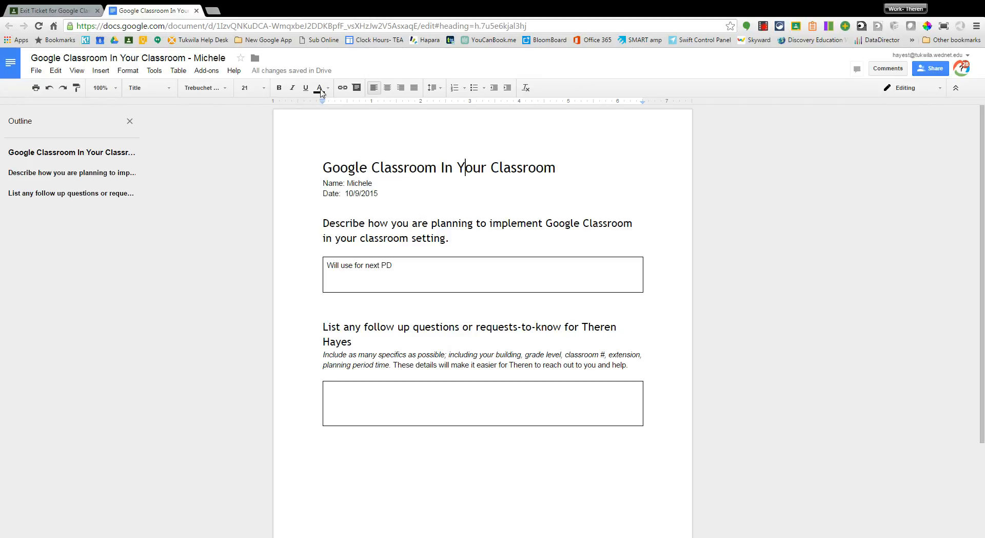
left_click(320, 90)
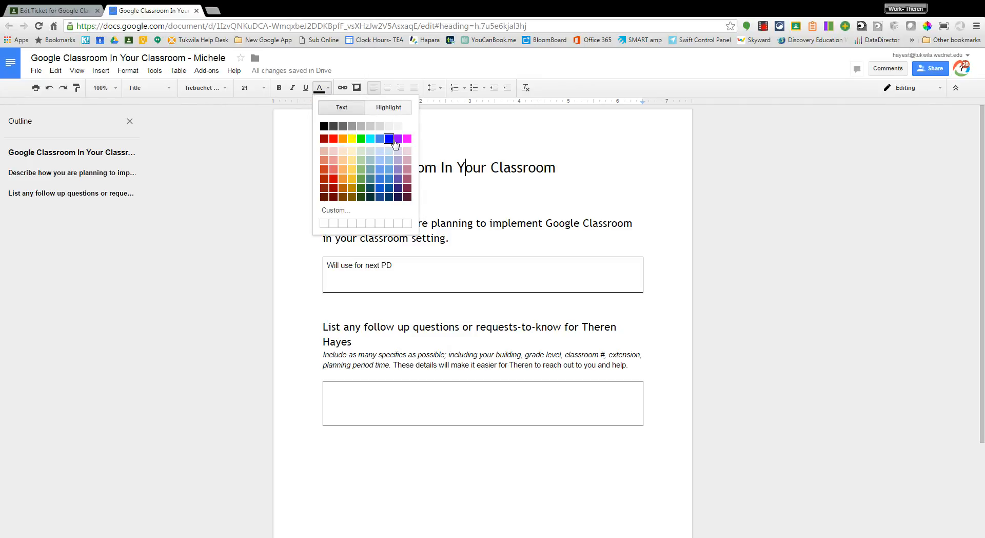
left_click(393, 141)
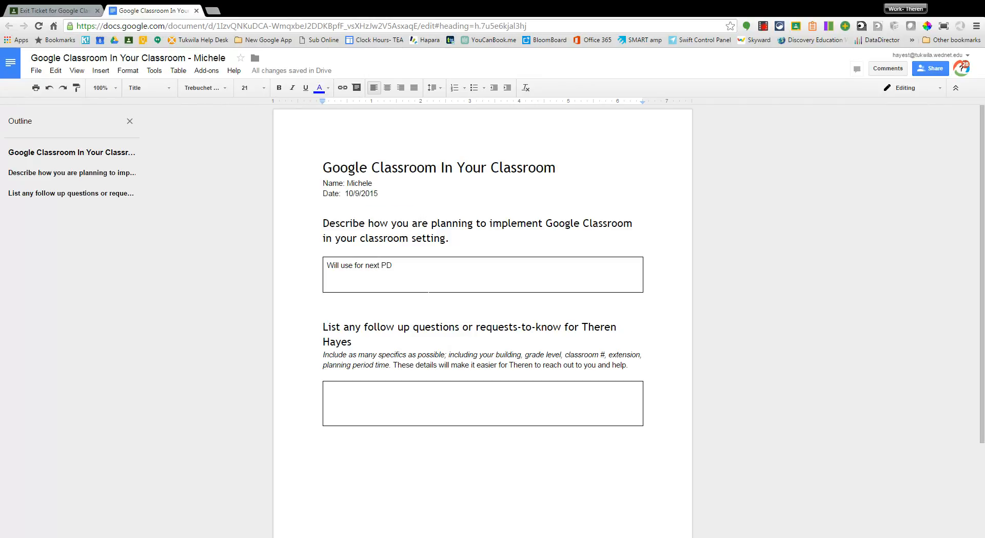
Step: Add the inline feedback "(please put a period at the end)" in blue text after "Will use for next PD"
left_click(393, 265)
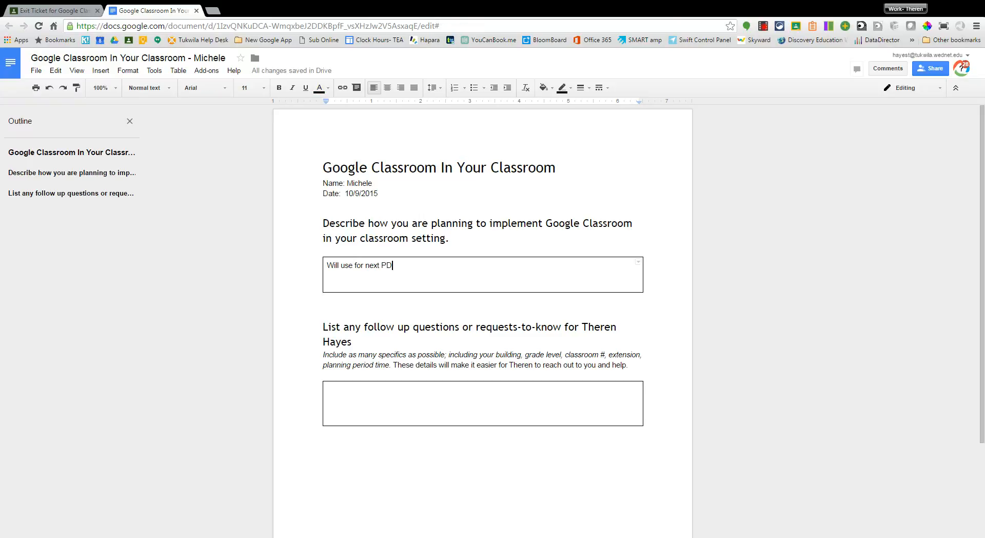
left_click(320, 88)
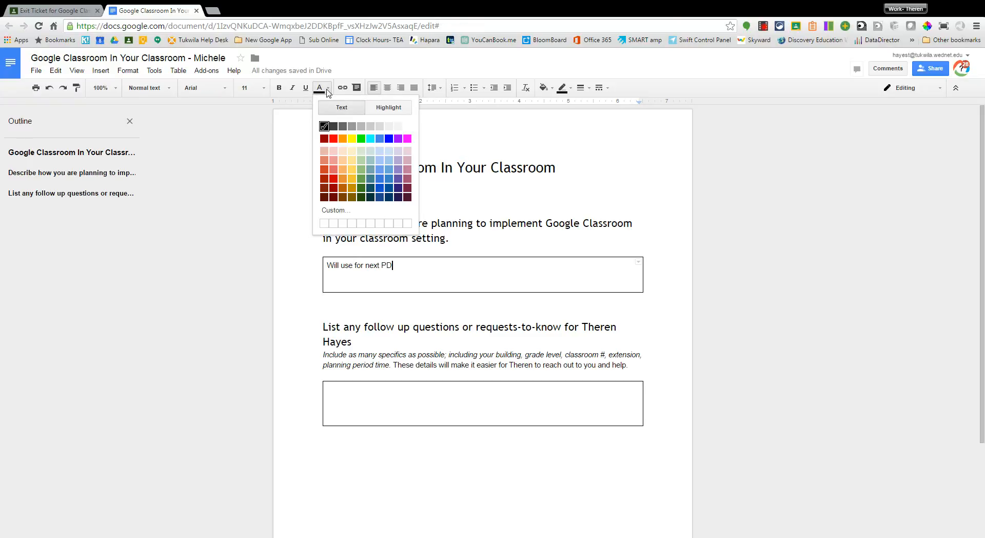
left_click(383, 139)
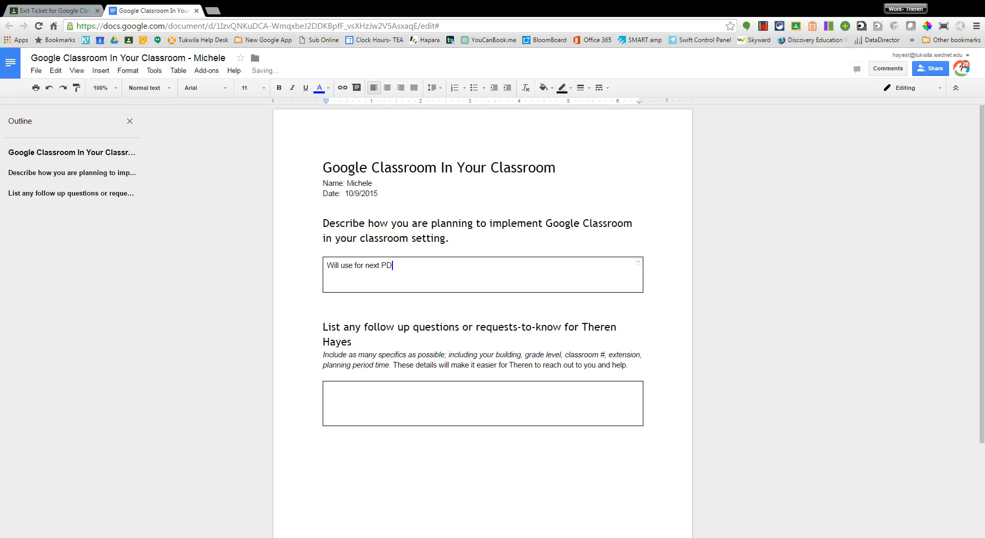
type("(please put a period at the end)")
Step: Delete the inline feedback after "Will use for next PD" in the first answer box
key("BackSpace")
key("BackSpace")
key("BackSpace")
key("BackSpace")
key("BackSpace")
key("BackSpace")
key("BackSpace")
key("BackSpace")
key("BackSpace")
key("BackSpace")
key("BackSpace")
key("BackSpace")
key("BackSpace")
key("BackSpace")
key("BackSpace")
key("BackSpace")
key("BackSpace")
key("BackSpace")
key("BackSpace")
key("BackSpace")
key("BackSpace")
key("BackSpace")
key("BackSpace")
key("BackSpace")
key("BackSpace")
key("BackSpace")
key("BackSpace")
key("BackSpace")
key("BackSpace")
key("BackSpace")
key("BackSpace")
left_click(329, 89)
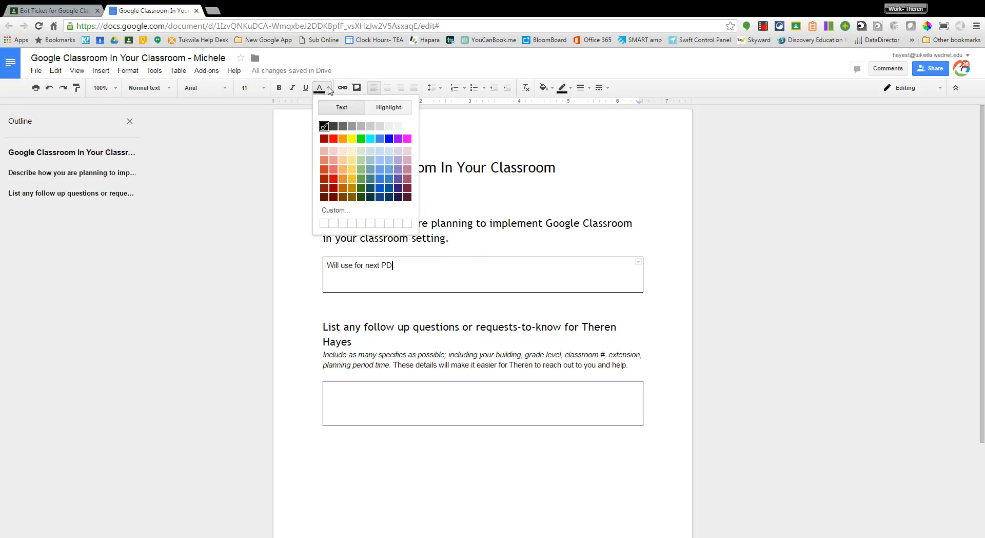
left_click(329, 88)
left_click(437, 168)
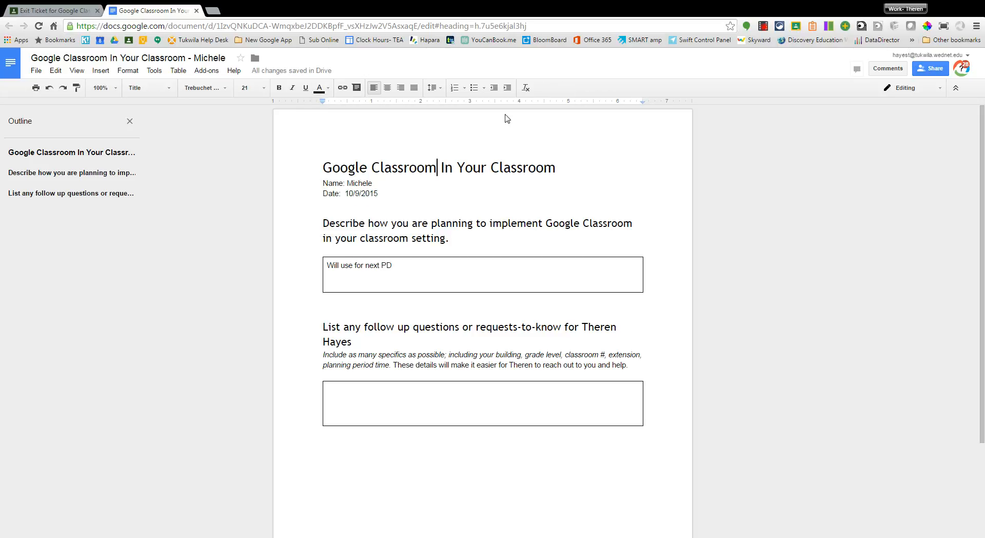
left_click_drag(393, 266, 326, 265)
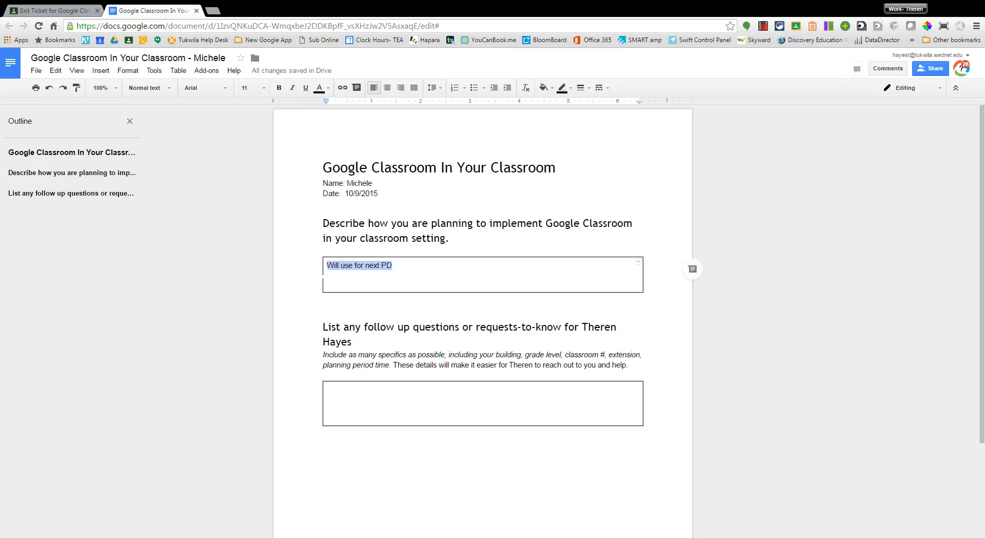
left_click(402, 317)
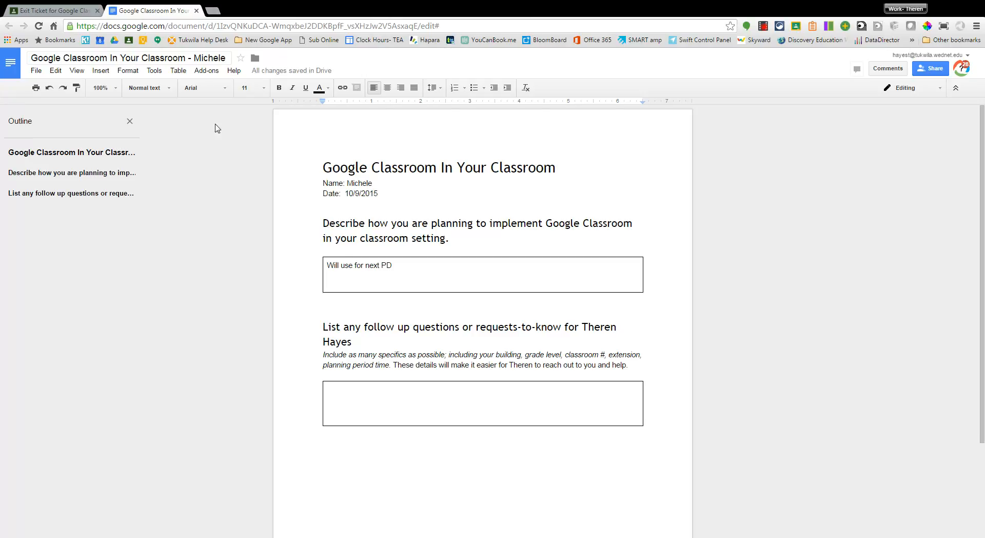
left_click_drag(392, 265, 333, 265)
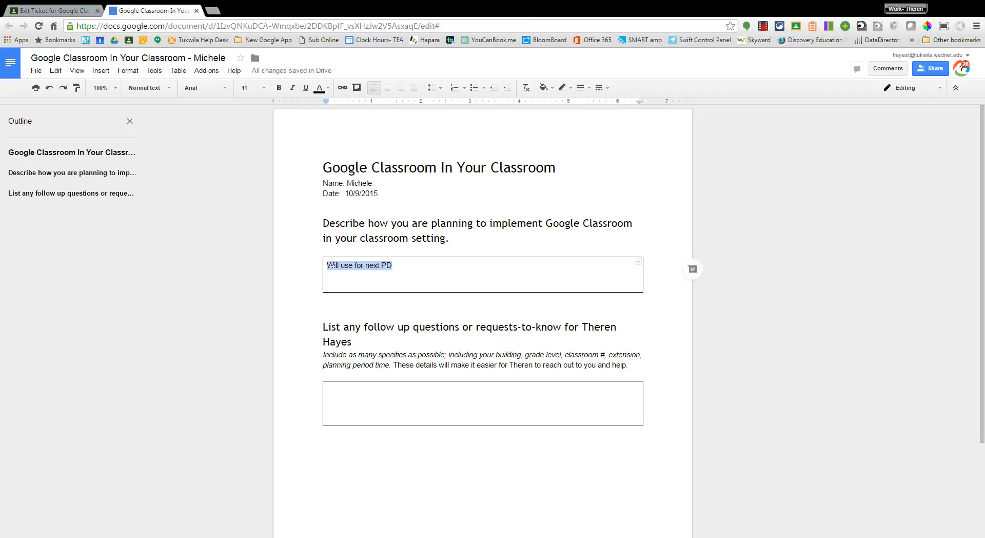
left_click(100, 71)
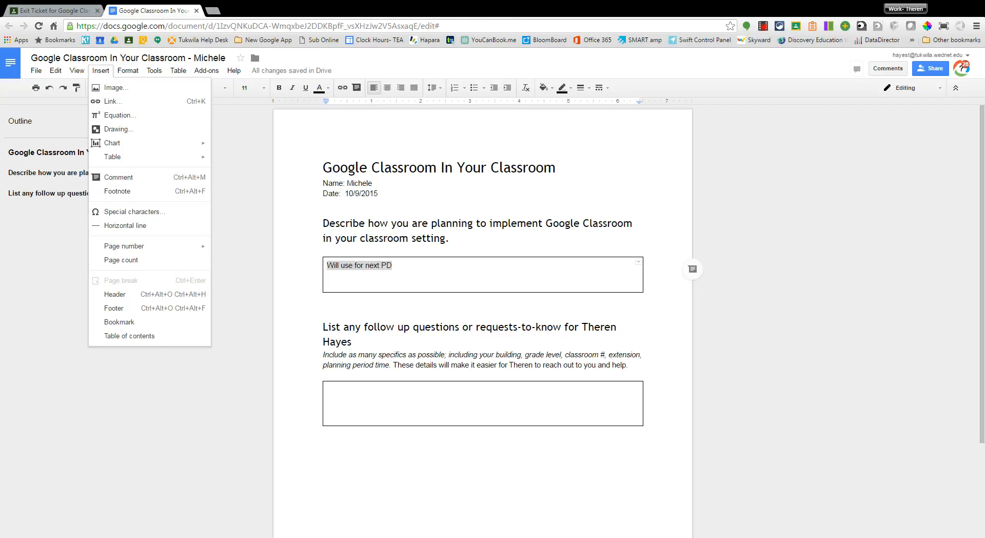
left_click(323, 167)
Step: Draft a comment on the answer "Will use for next PD" reading "Please place a period at the end of your sentence"
left_click_drag(393, 265, 327, 265)
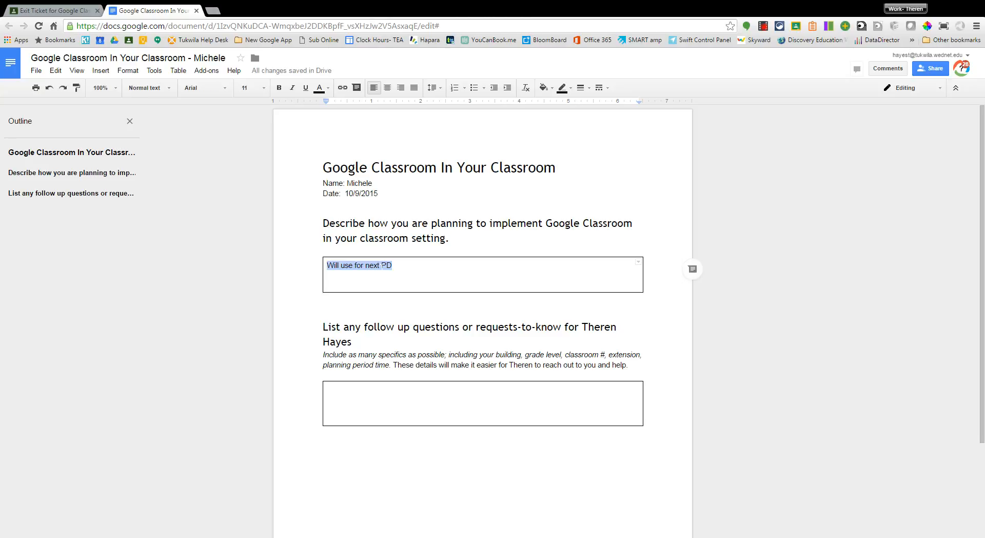
left_click(693, 270)
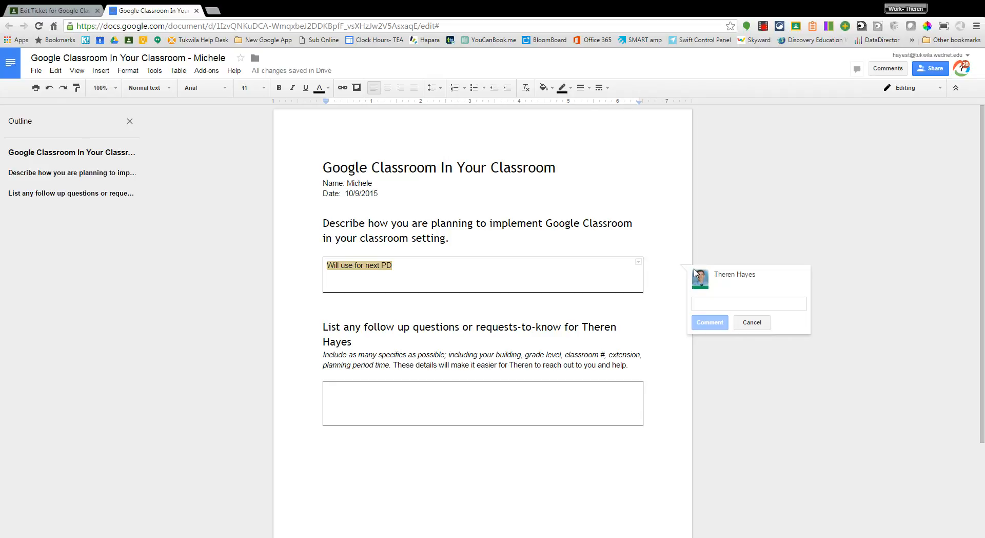
type("Pleas")
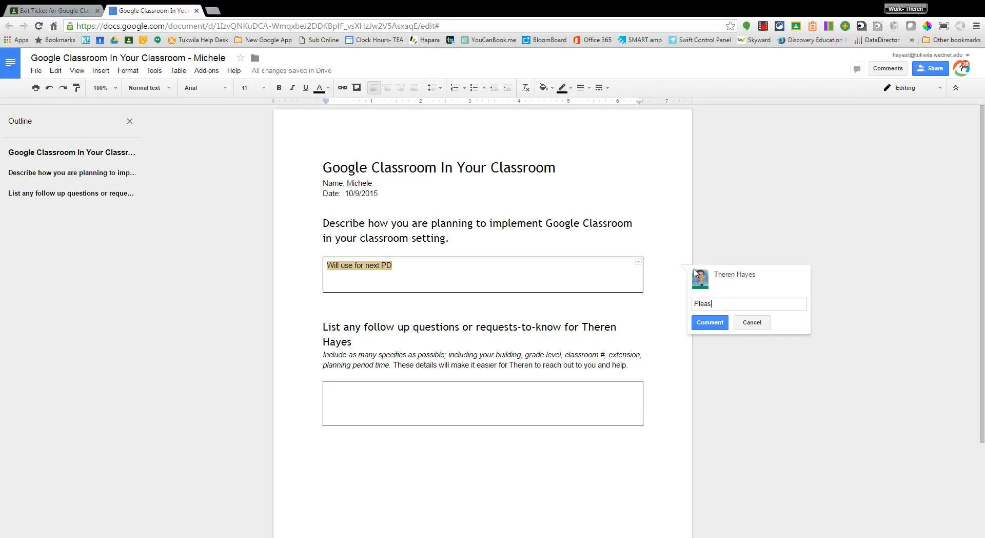
type("e place a period at the end of your prh")
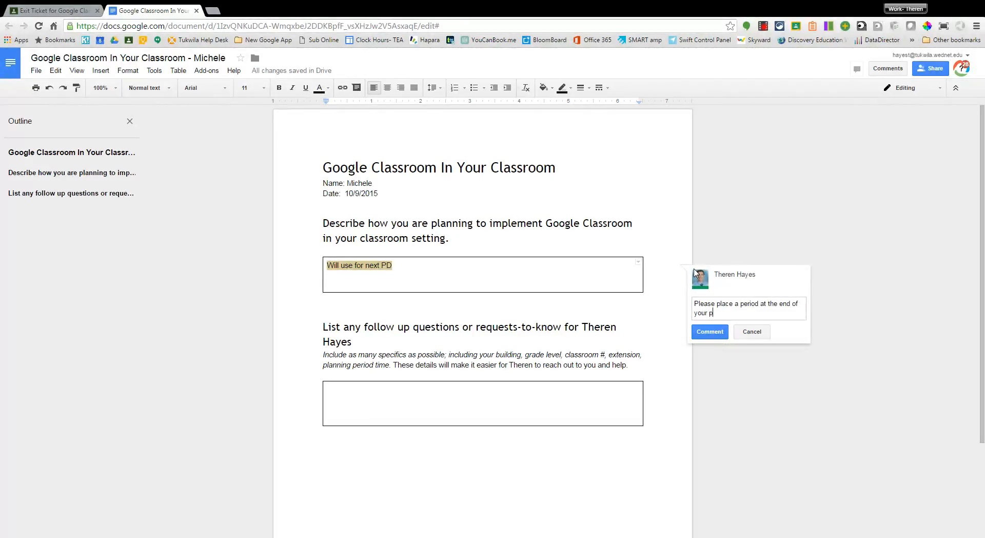
key("BackSpace")
key("BackSpace")
key("BackSpace")
type("sentenet")
key("BackSpace")
key("BackSpace")
type("ce")
Step: Replace the drafted comment text with "Good." and post the comment on the first answer
key("ctrl+a")
key("BackSpace")
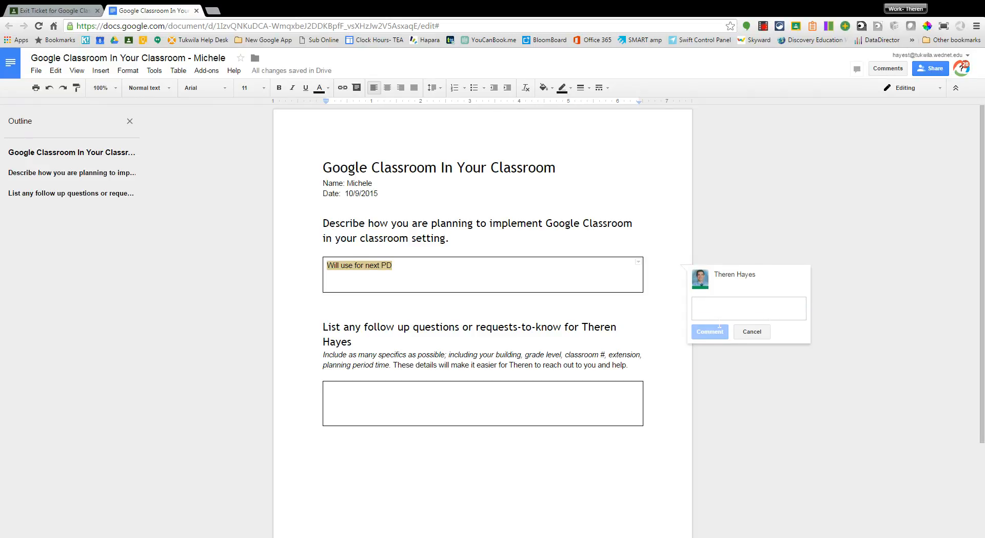
type("Good.")
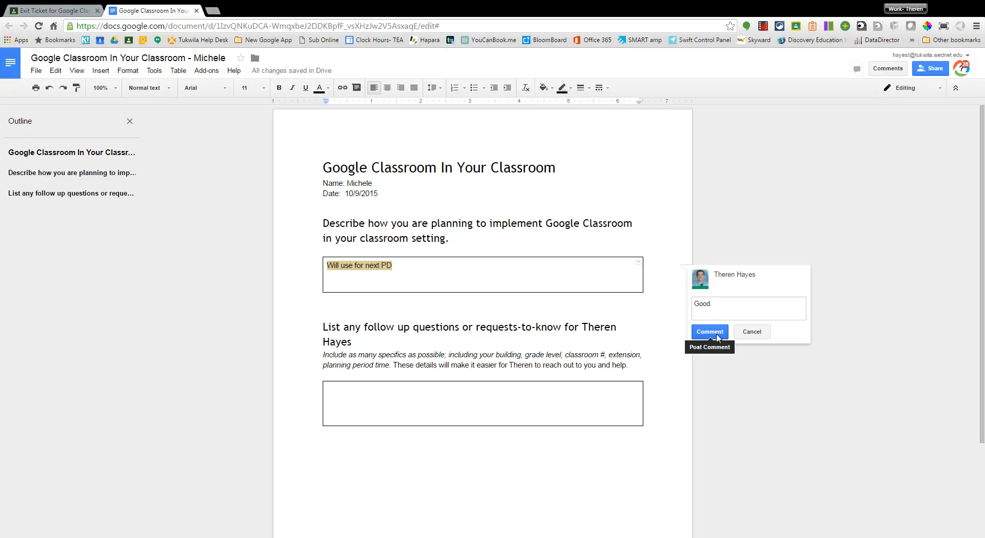
left_click(710, 332)
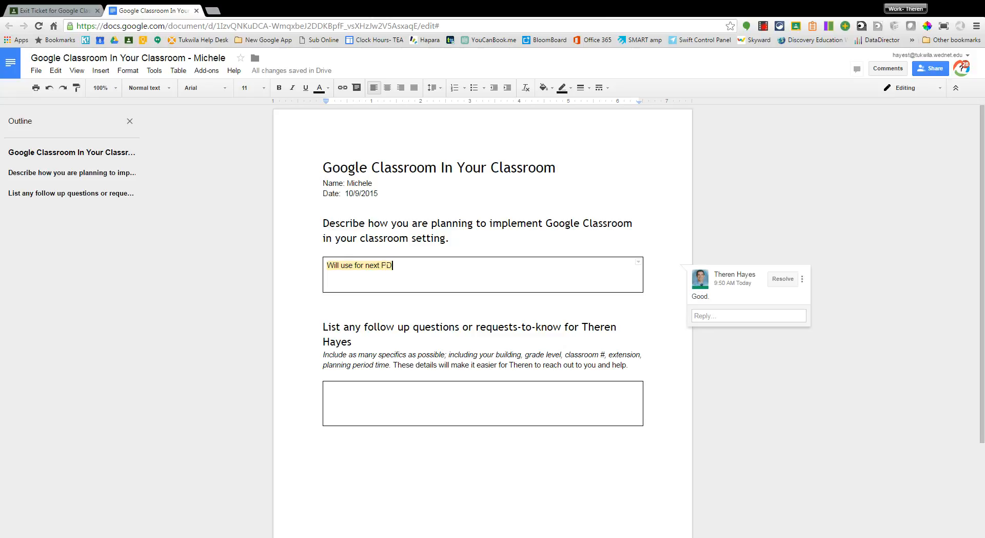
Step: Examine how the posted comment is linked to the highlighted answer text and where it sits beside the page
left_click(378, 265)
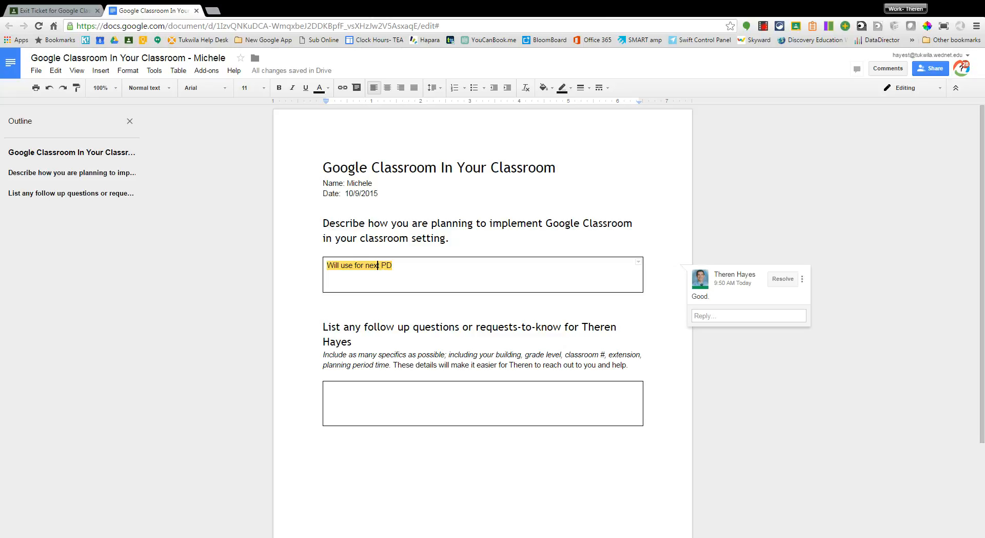
left_click(385, 276)
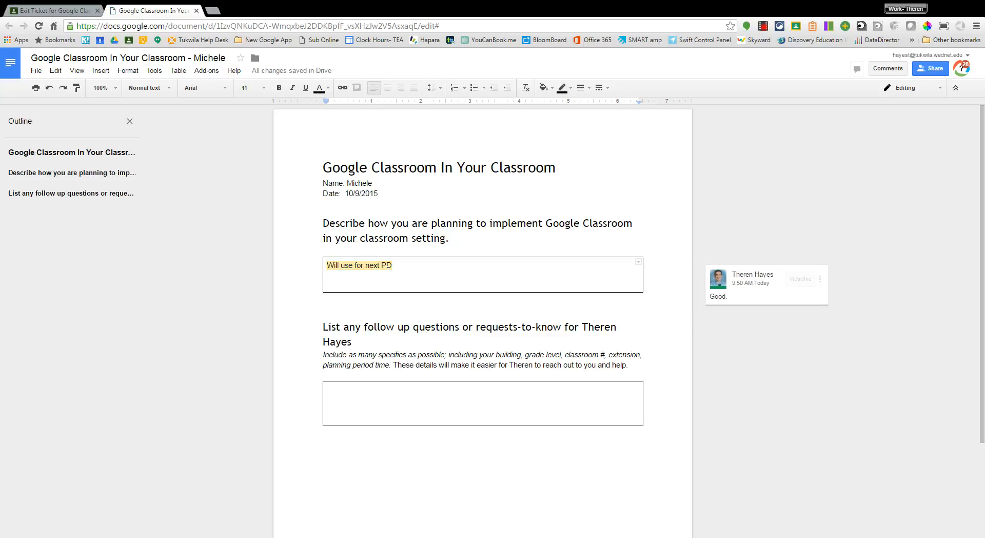
left_click(386, 266)
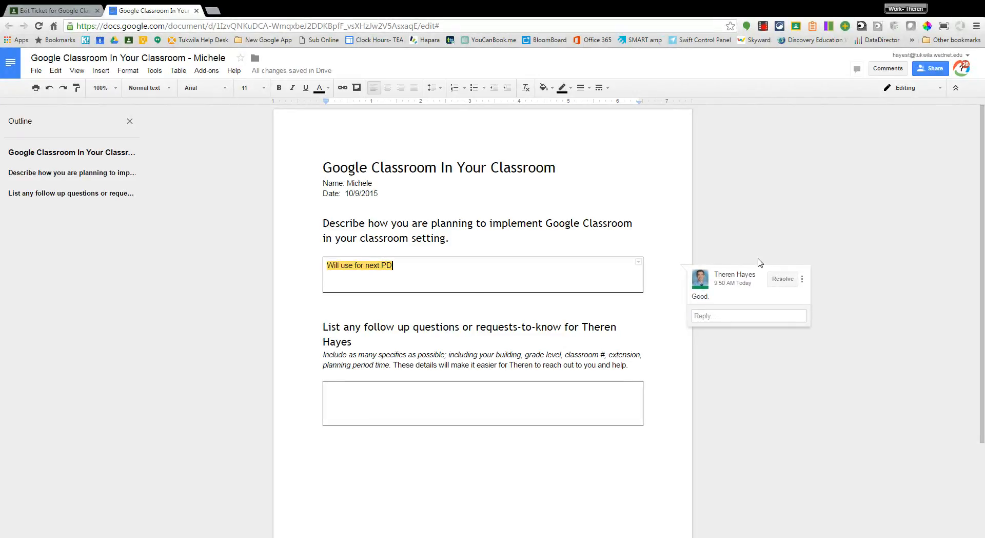
left_click(378, 193)
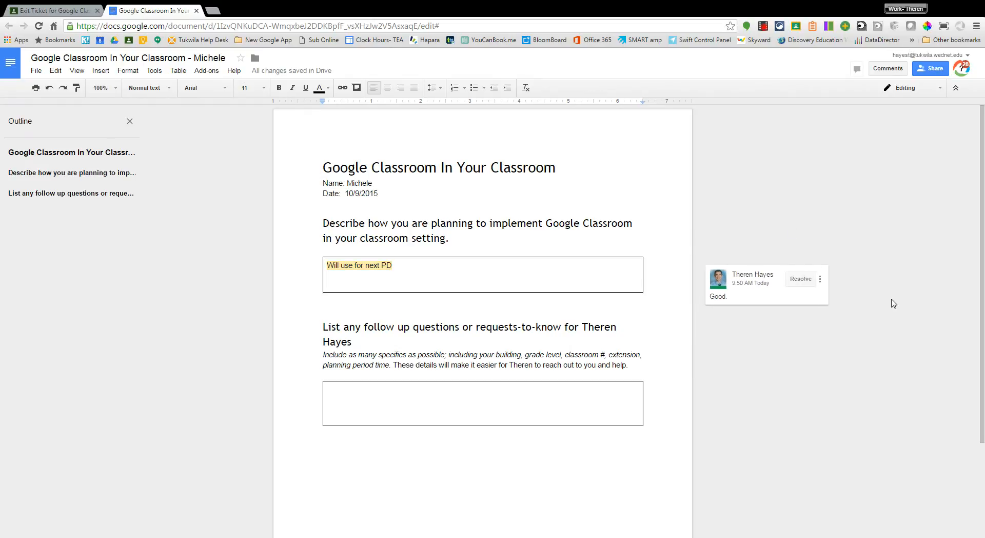
left_click(369, 265)
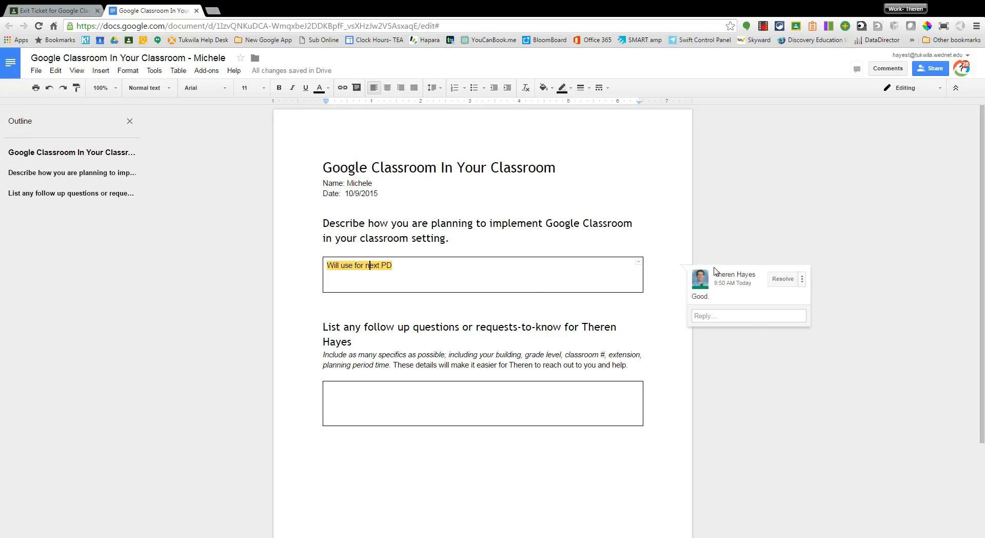
left_click(537, 326)
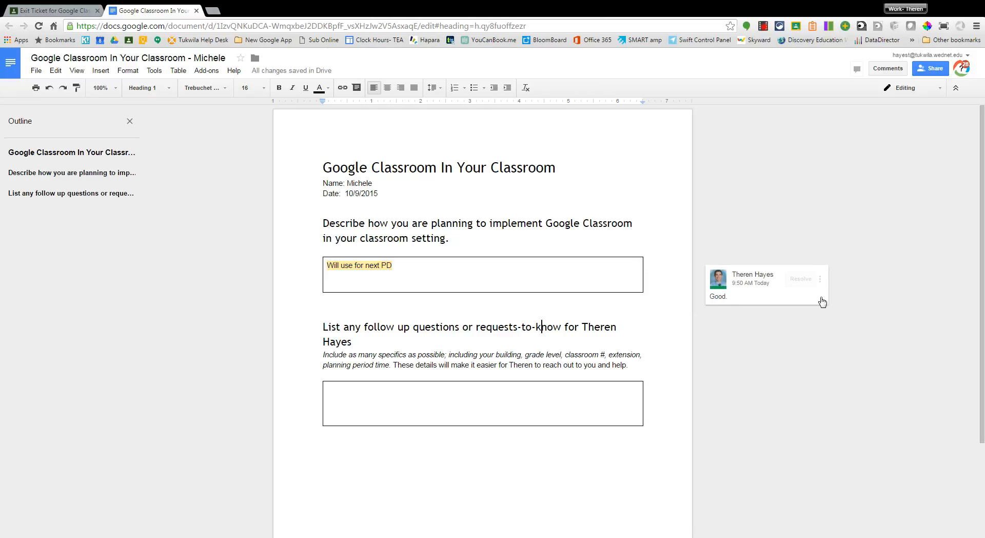
scroll(483, 318, "down", 2)
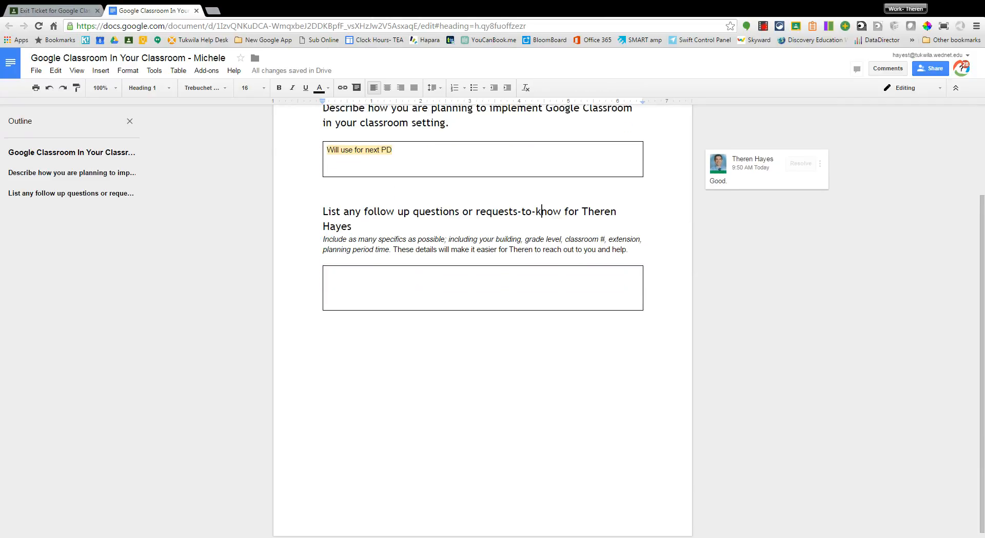
scroll(482, 318, "up", 2)
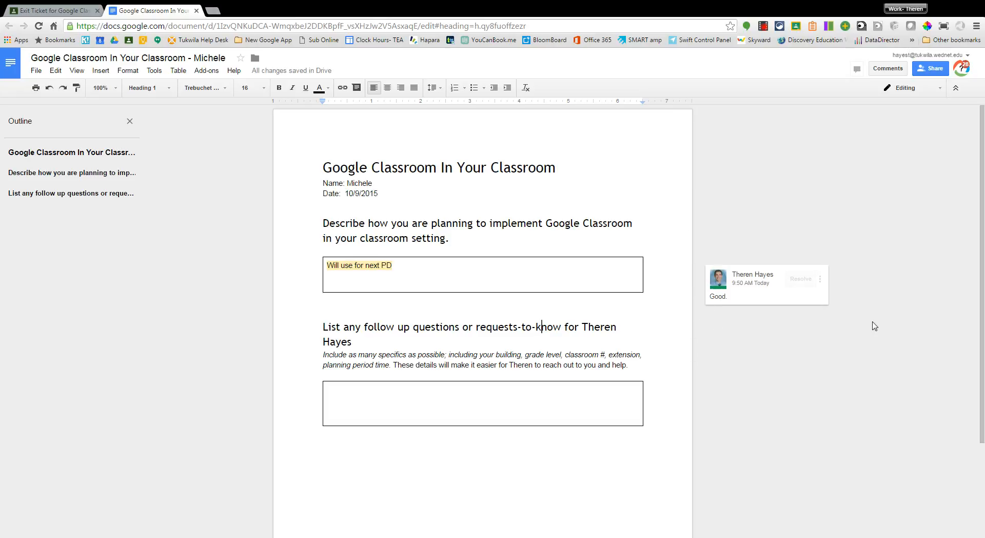
Step: Delete the "Good." comment thread attached to the first answer
left_click(820, 279)
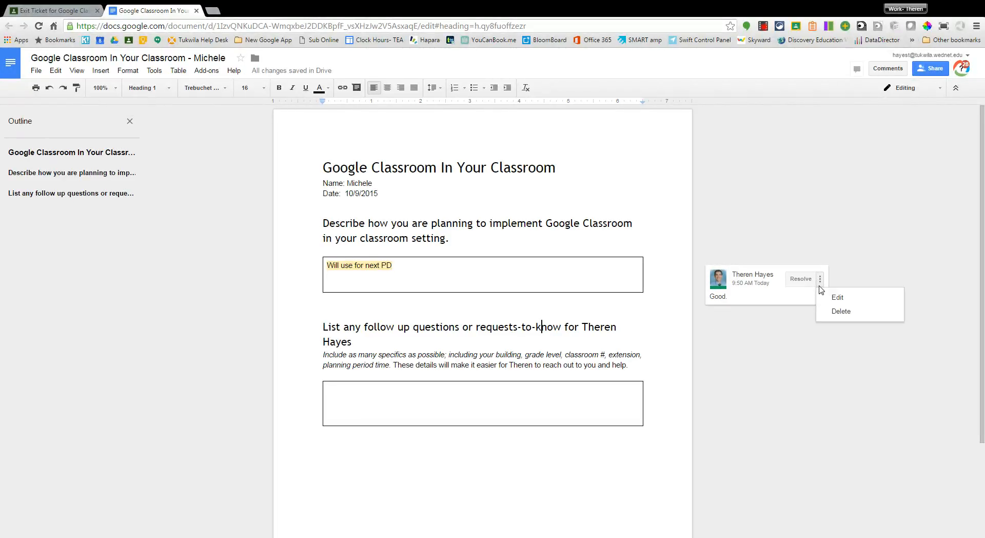
left_click(839, 311)
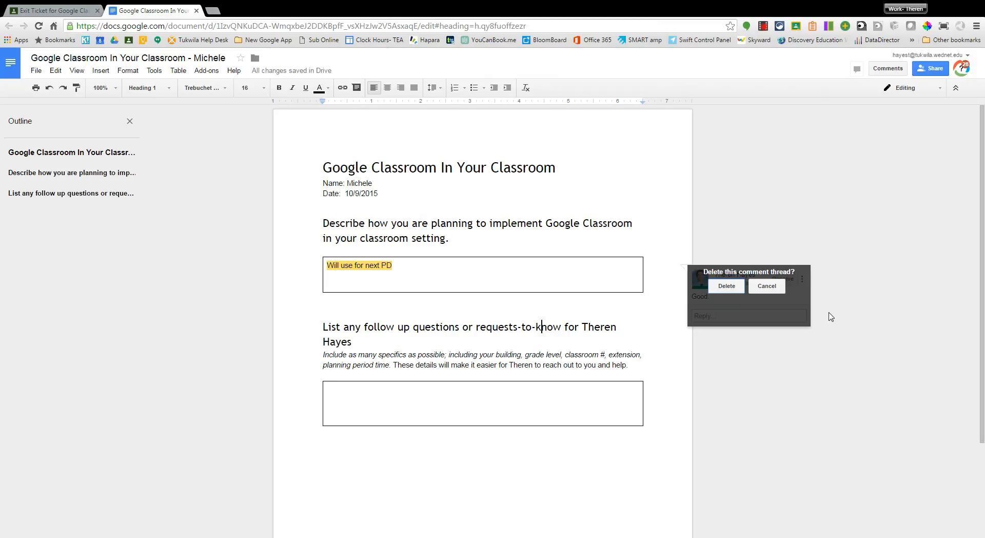
left_click(726, 286)
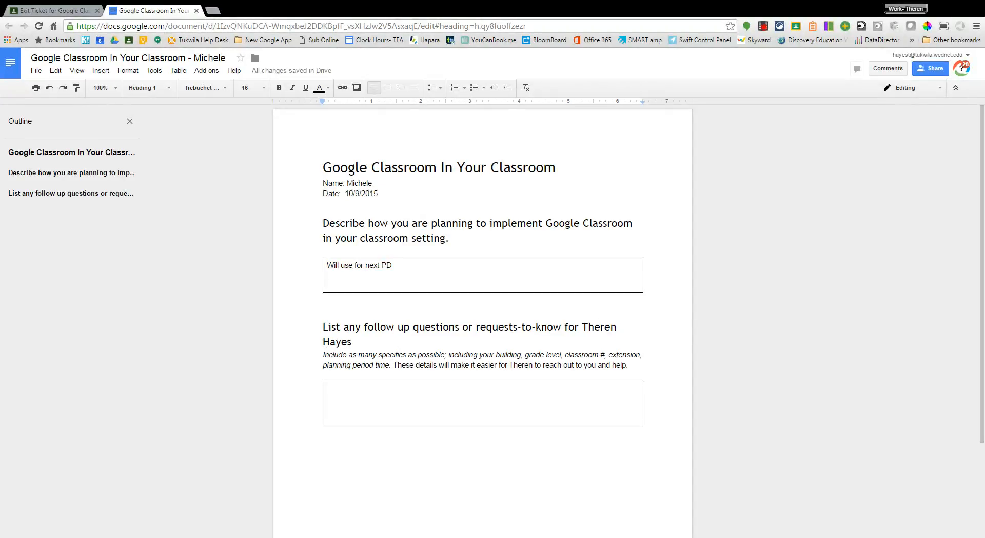
Step: Post a comment on the Name and Date lines listing "Compliment -", "Question" and "Command" on separate lines
left_click_drag(378, 194, 323, 183)
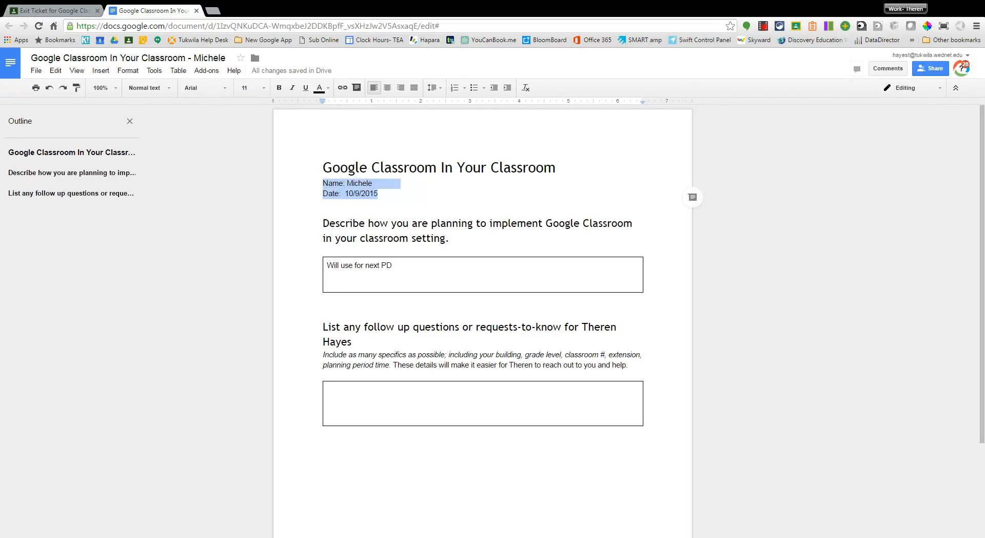
left_click(692, 197)
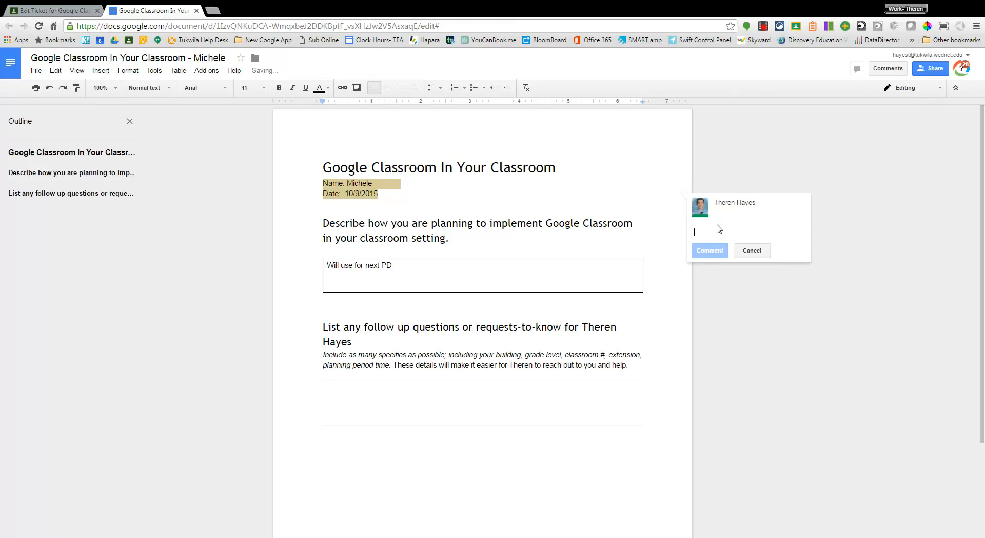
type("Compli")
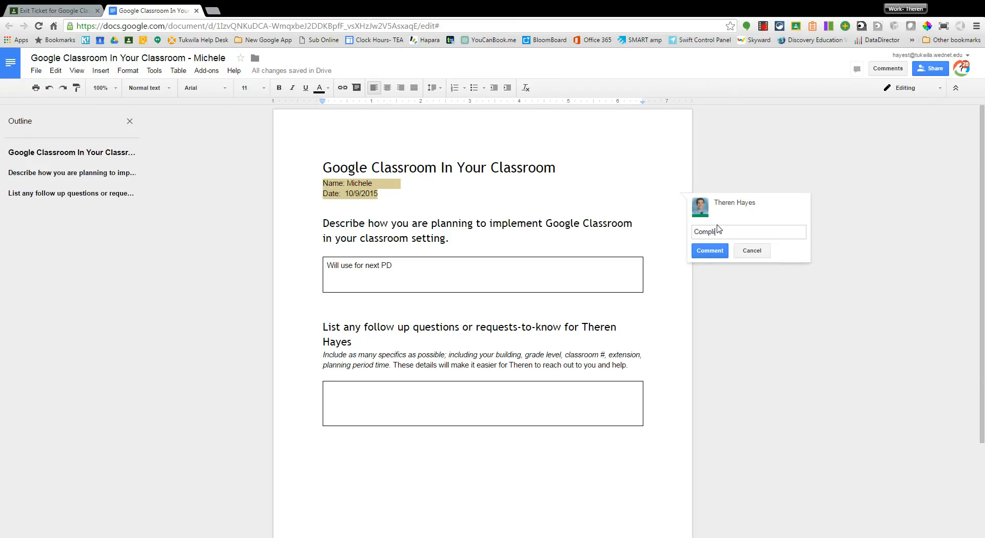
type("ment")
key("Return")
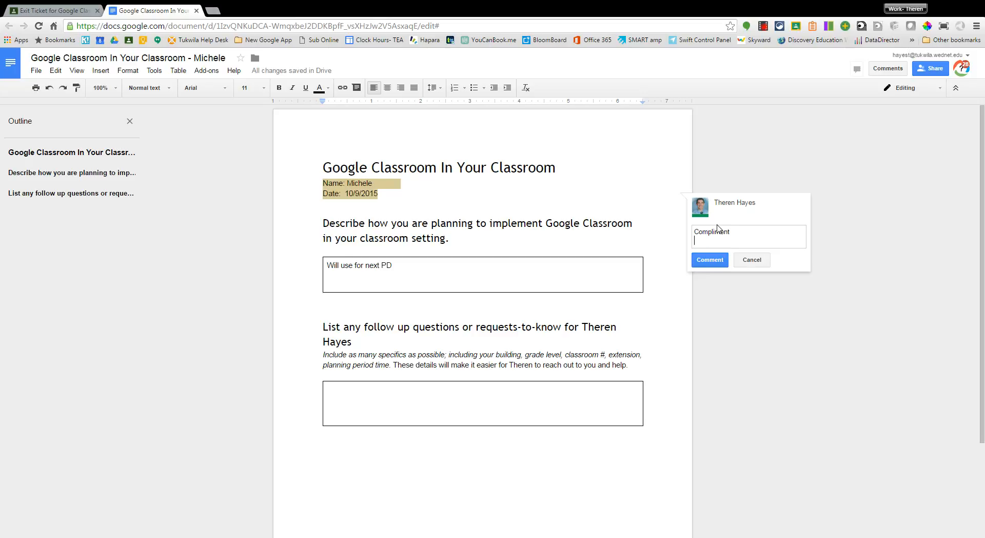
type("Question")
key("Return")
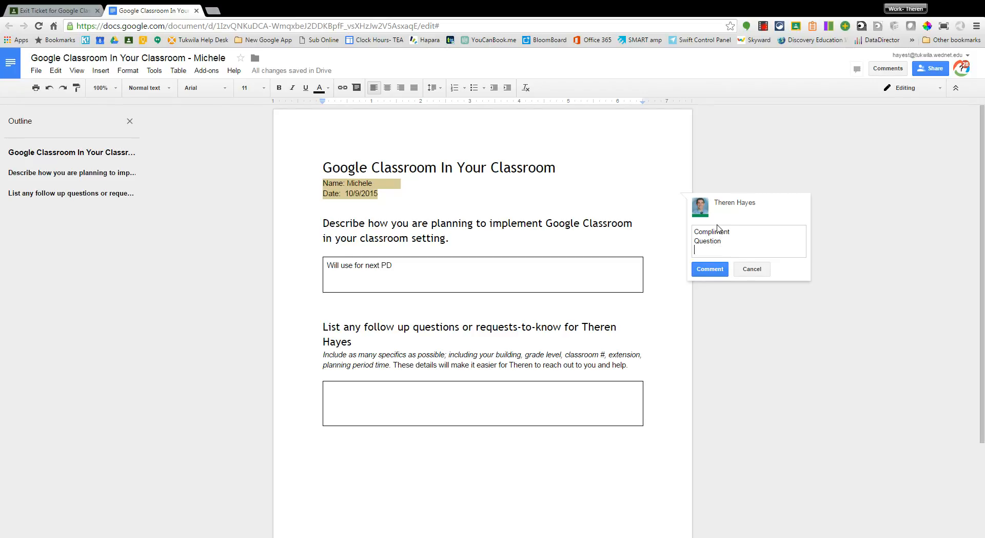
type("Command")
left_click(710, 269)
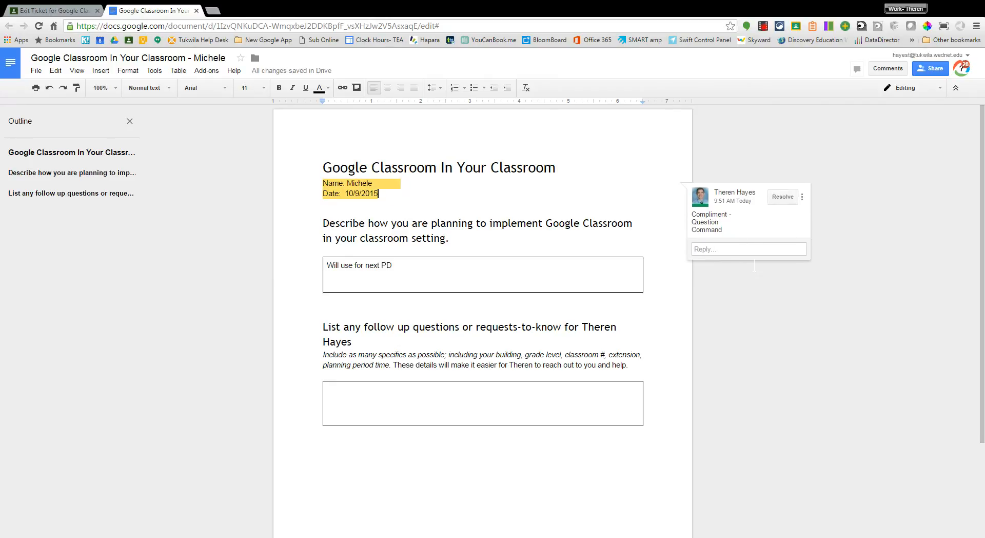
left_click(757, 249)
type("Thank")
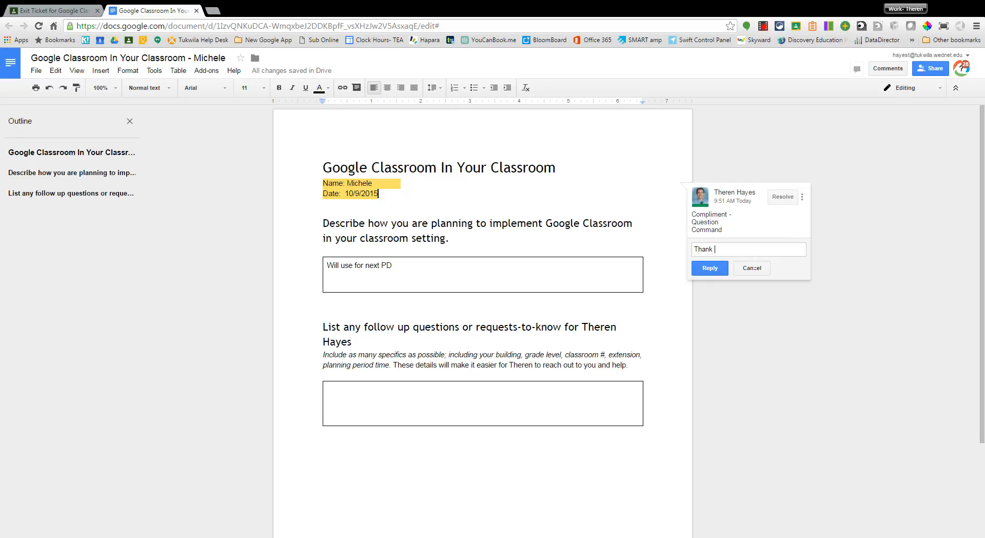
type("syou")
left_click(752, 268)
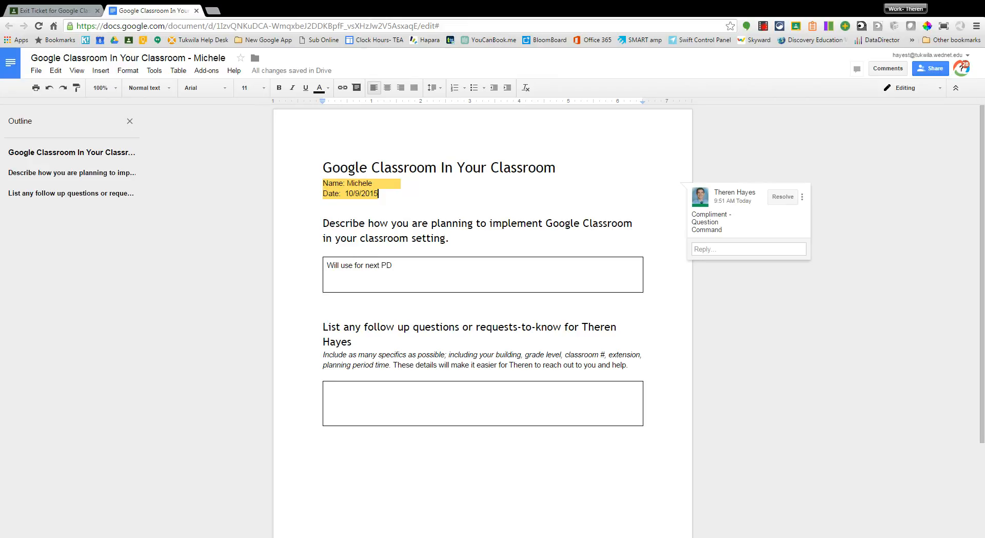
left_click(516, 224)
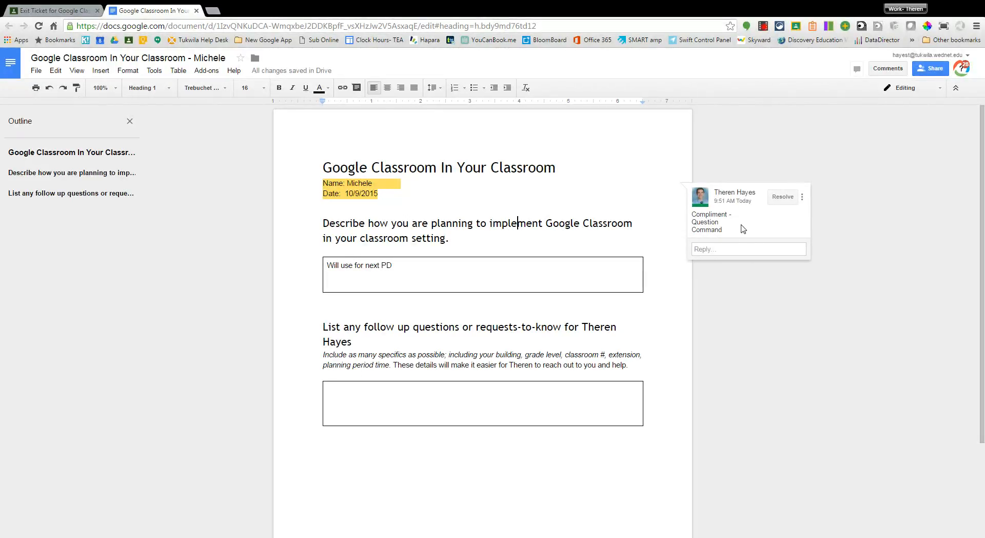
Step: Post the comment "Please write in complete sentences." on the first answer, "Will use for next PD"
left_click(327, 283)
left_click_drag(393, 265, 263, 265)
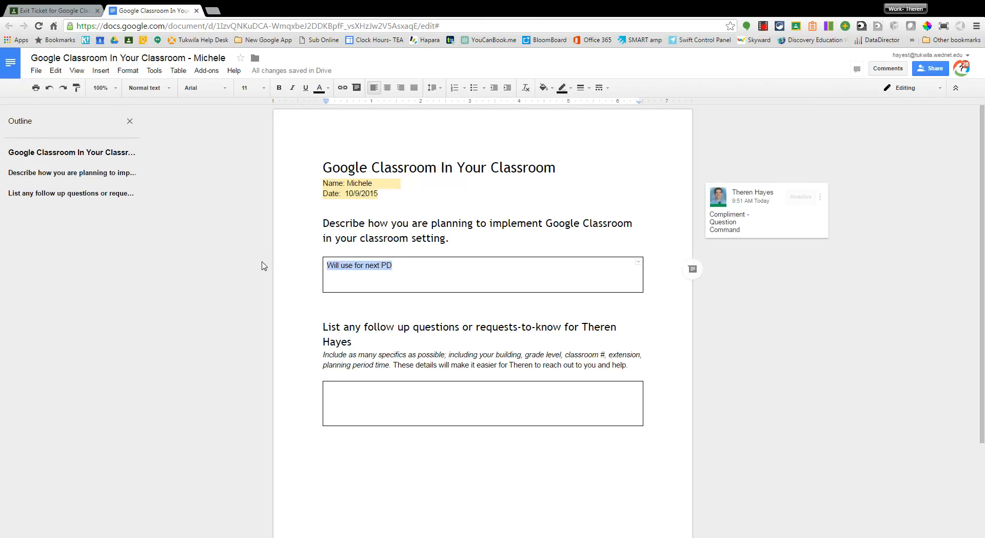
left_click(692, 269)
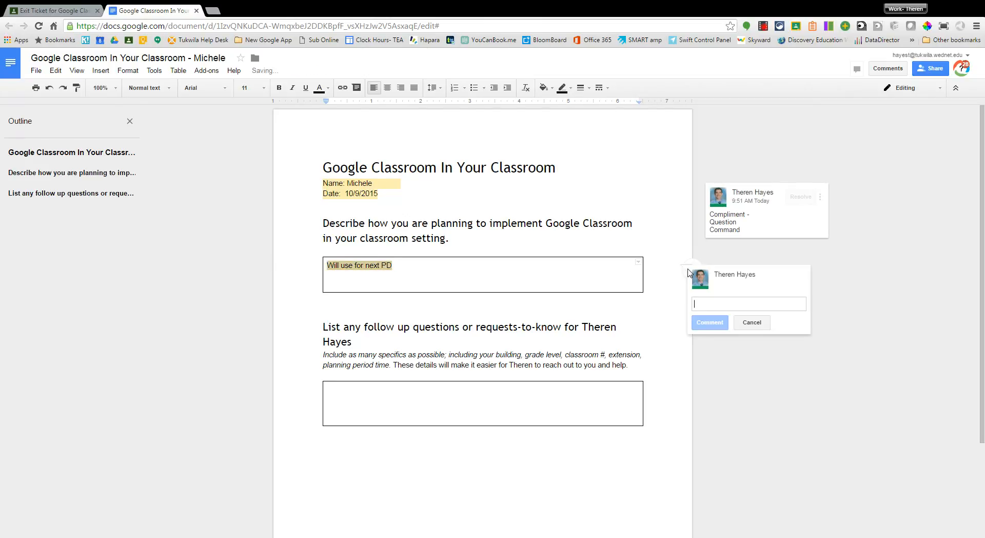
type("P")
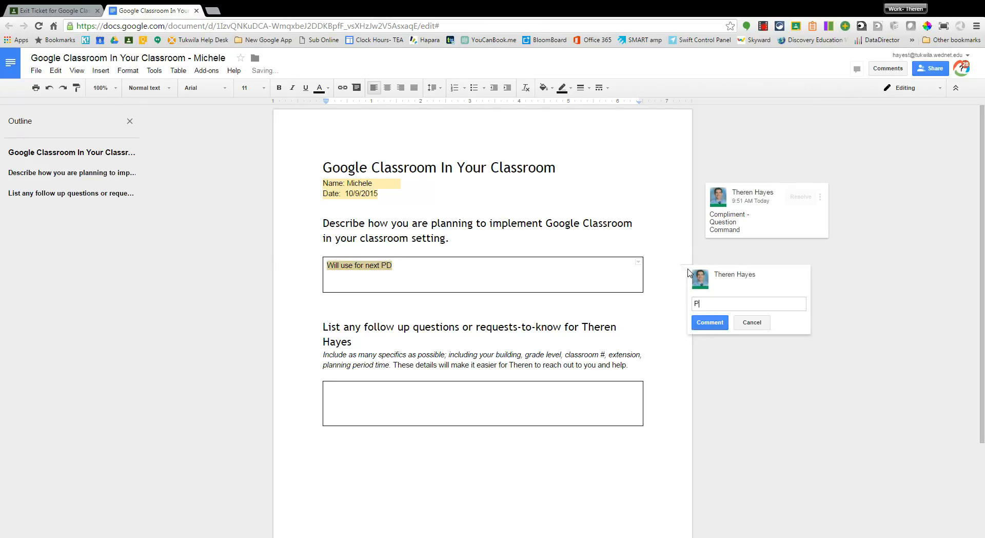
type("lease write in complete s")
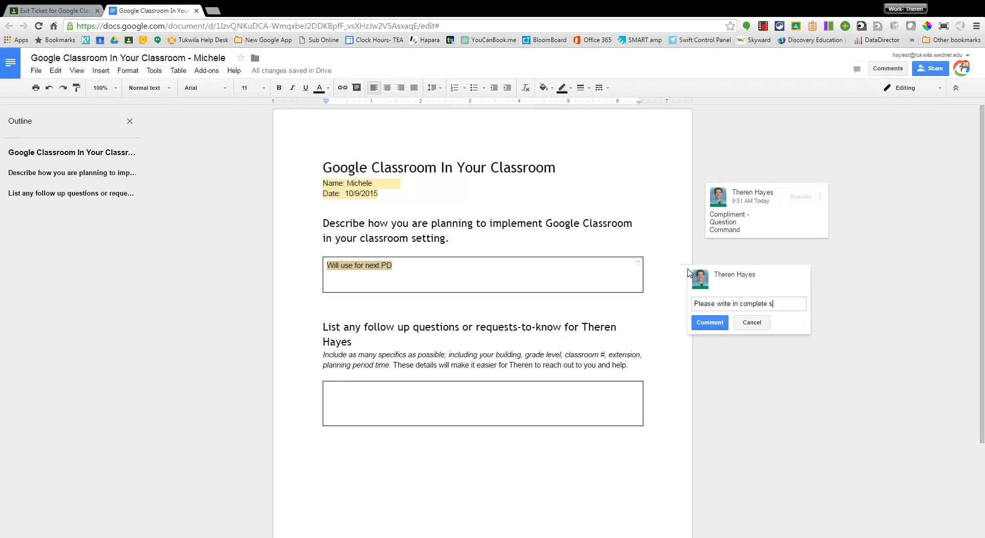
type("entences.")
left_click(710, 323)
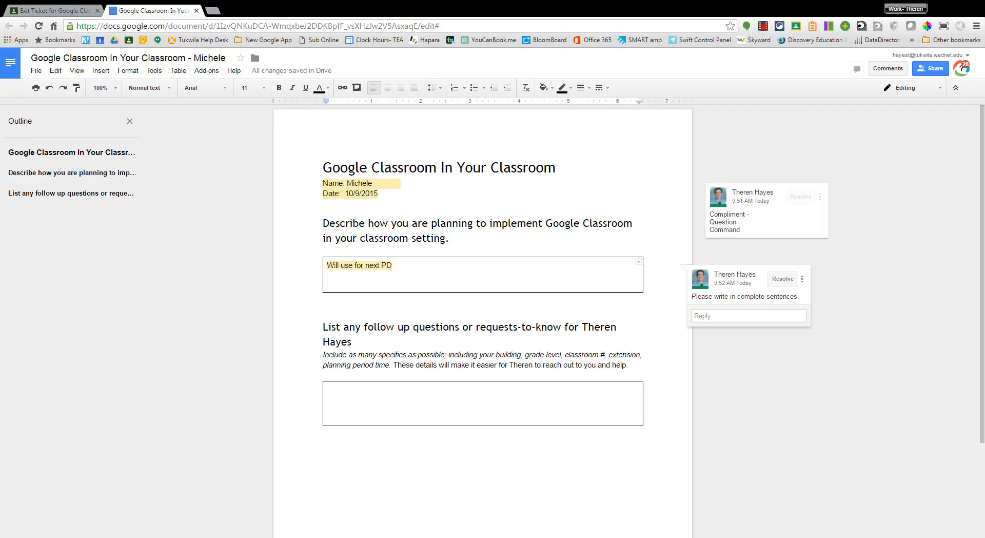
Step: Rewrite the first answer as the complete sentence "I will use Google Classroom for my next PD."
left_click(333, 265)
key("BackSpace")
key("BackSpace")
type("I ")
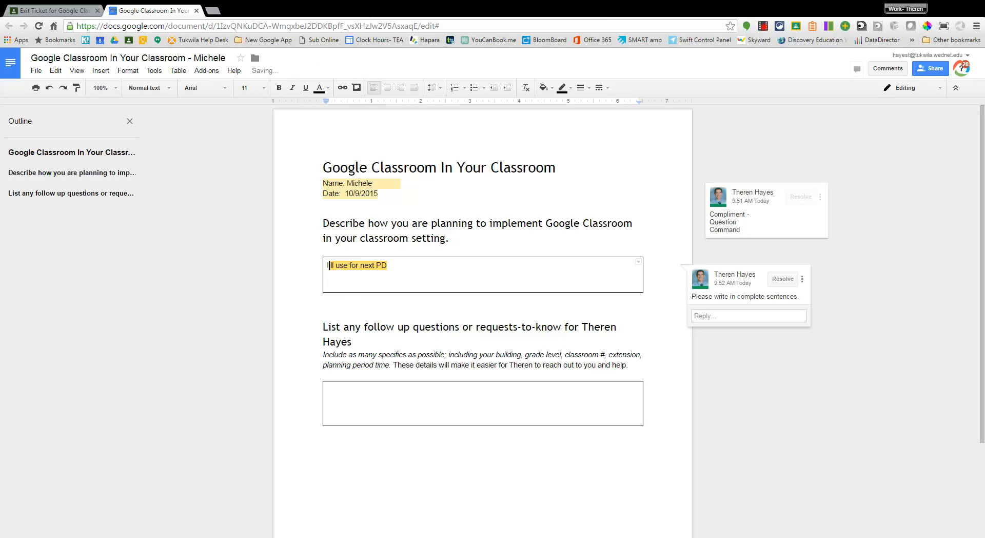
type("wi")
double_click(410, 266)
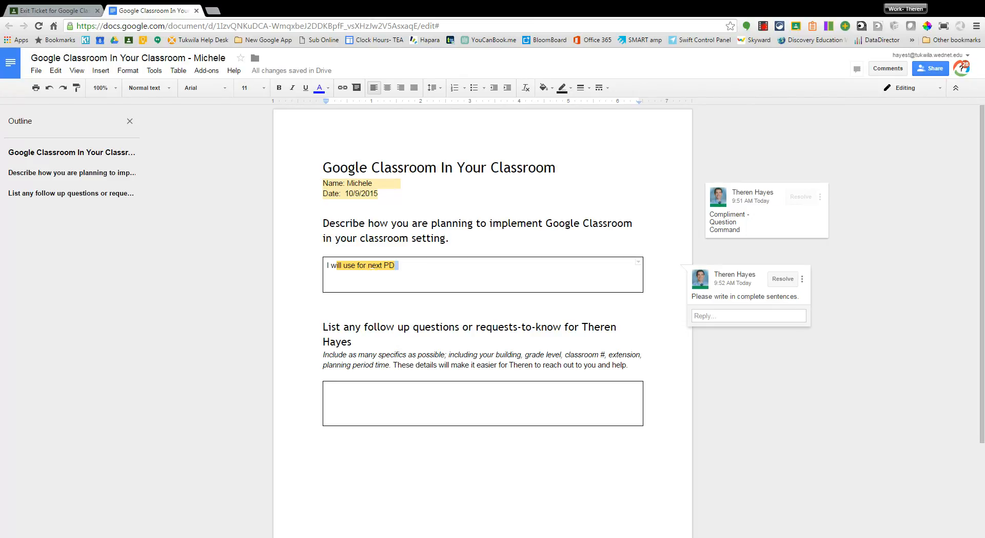
left_click(361, 266)
type("Google Class")
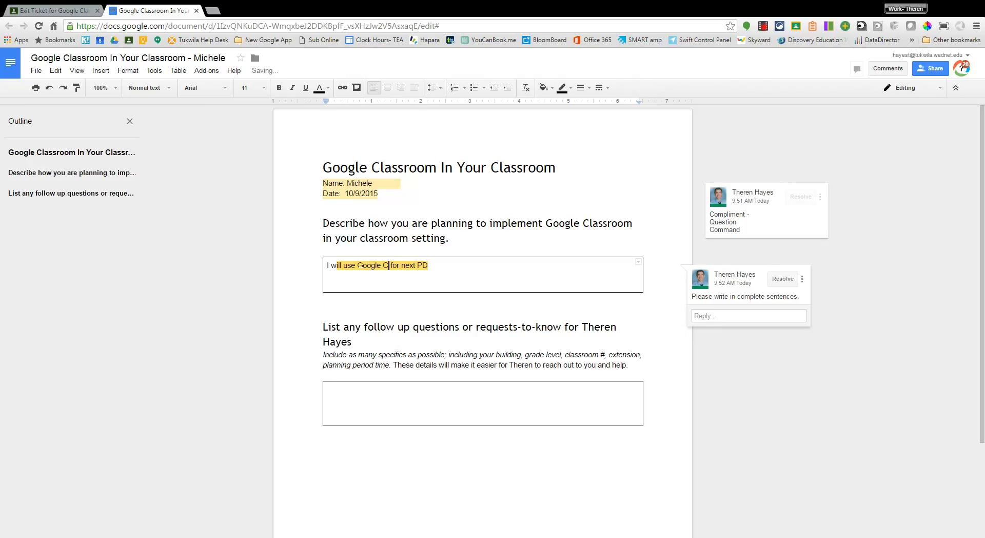
type("room  for my")
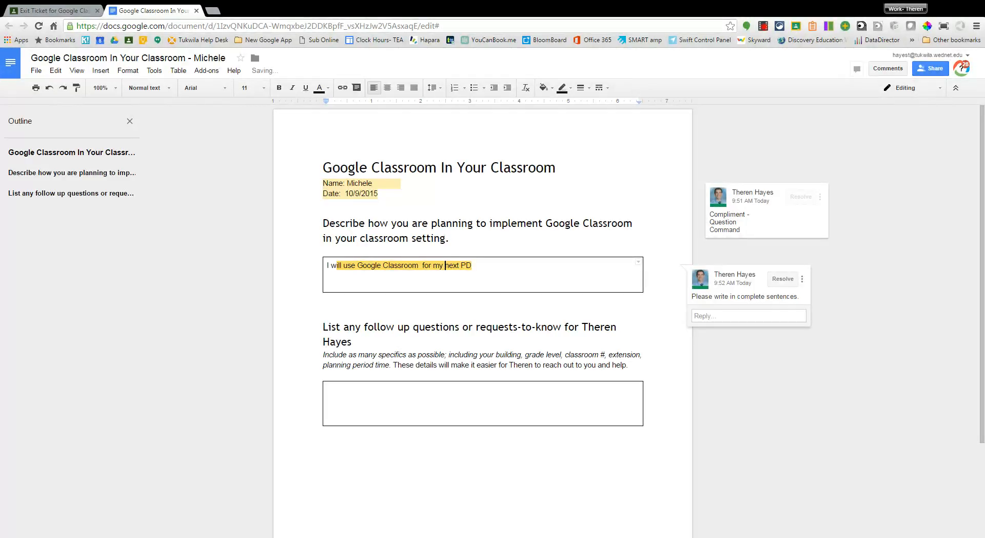
key("End")
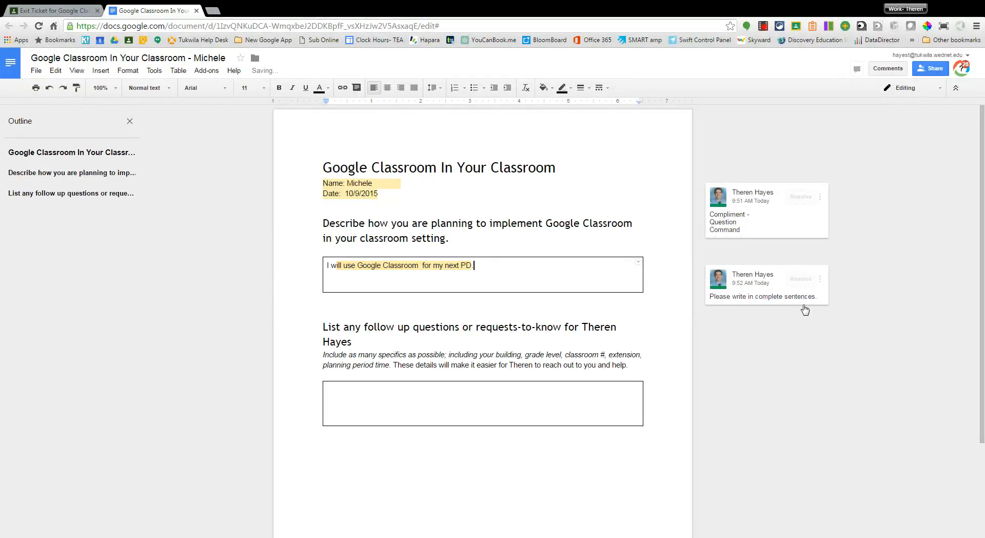
type(".")
Step: Reply "I did it." to the comment asking for complete sentences
left_click(733, 316)
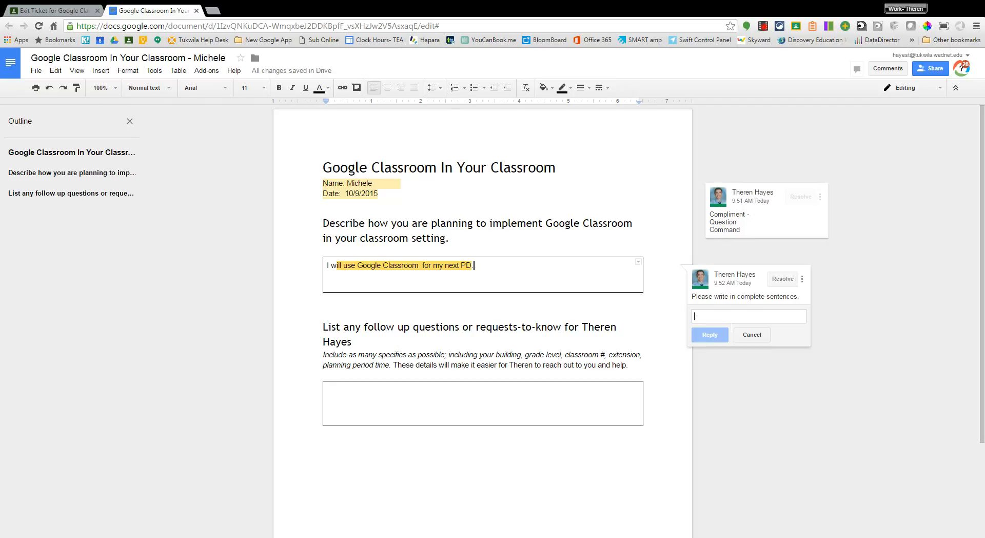
type("I did it.")
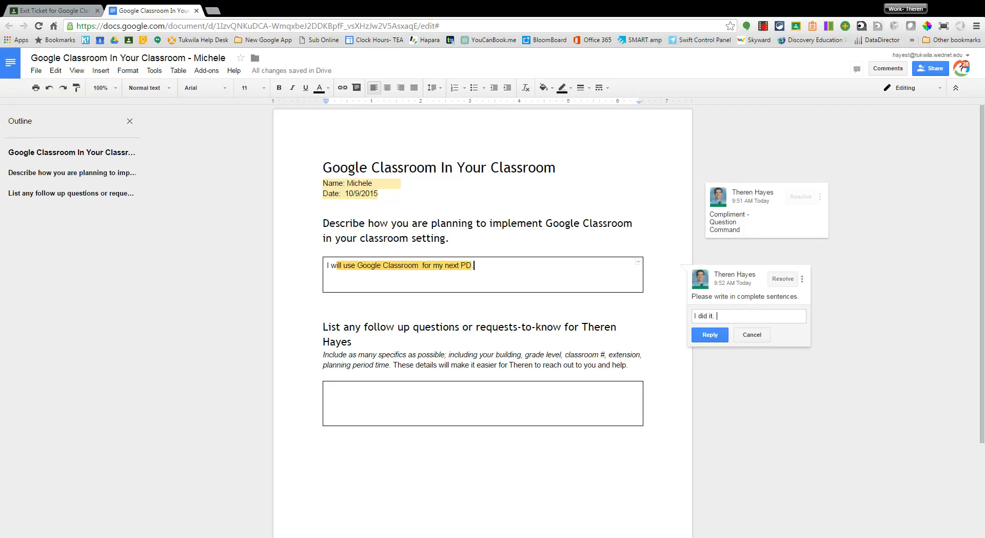
left_click(710, 336)
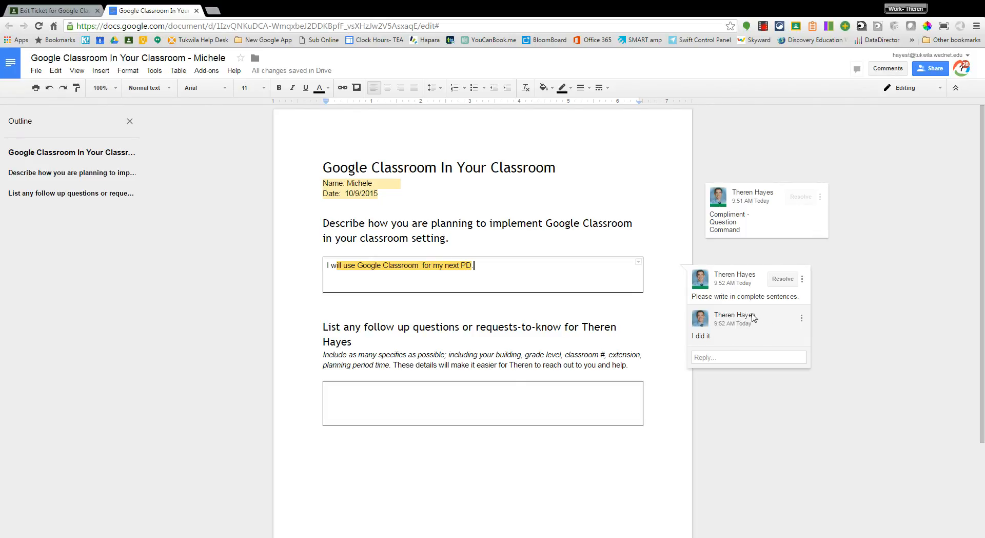
left_click(598, 327)
left_click(385, 168)
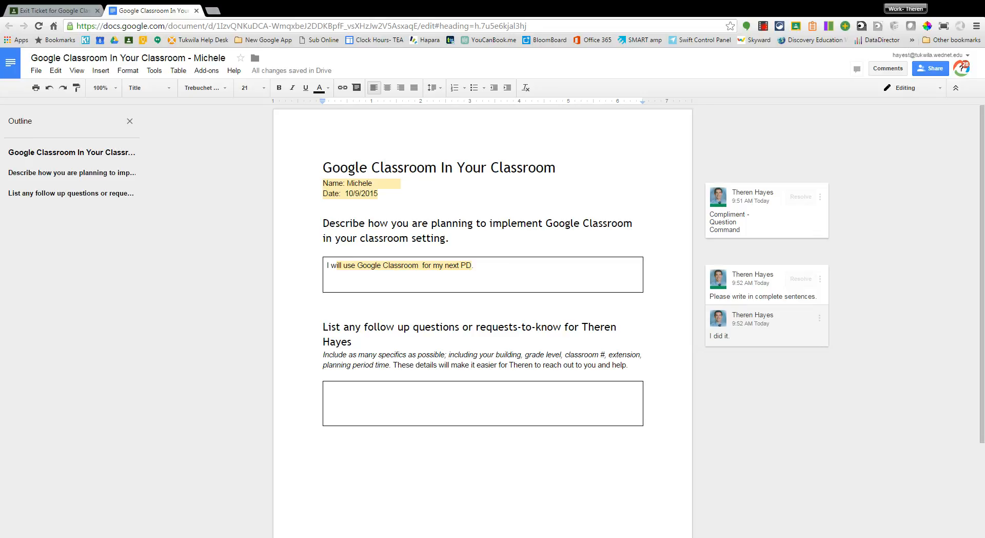
key("Home")
key("shift+Down")
key("shift+Down")
key("shift+End")
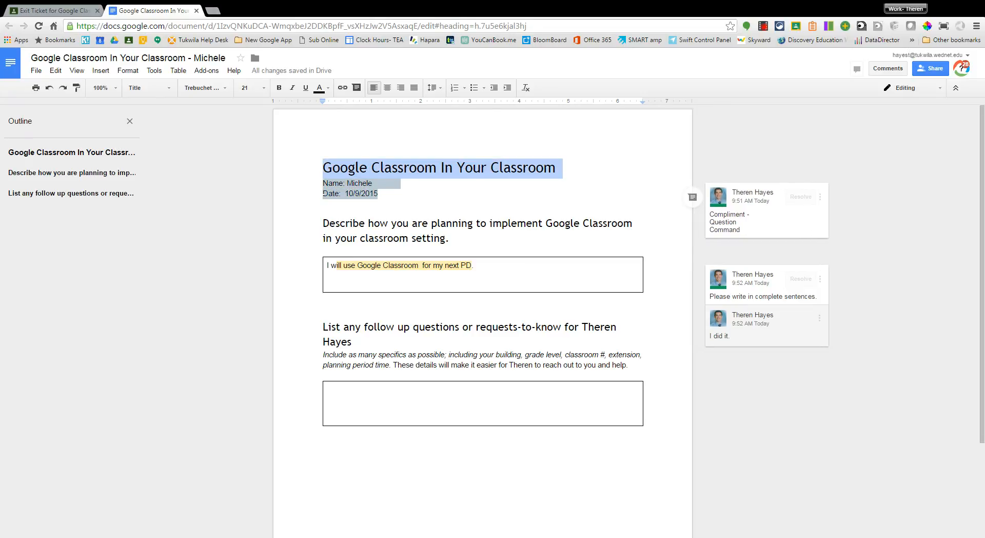
left_click(692, 198)
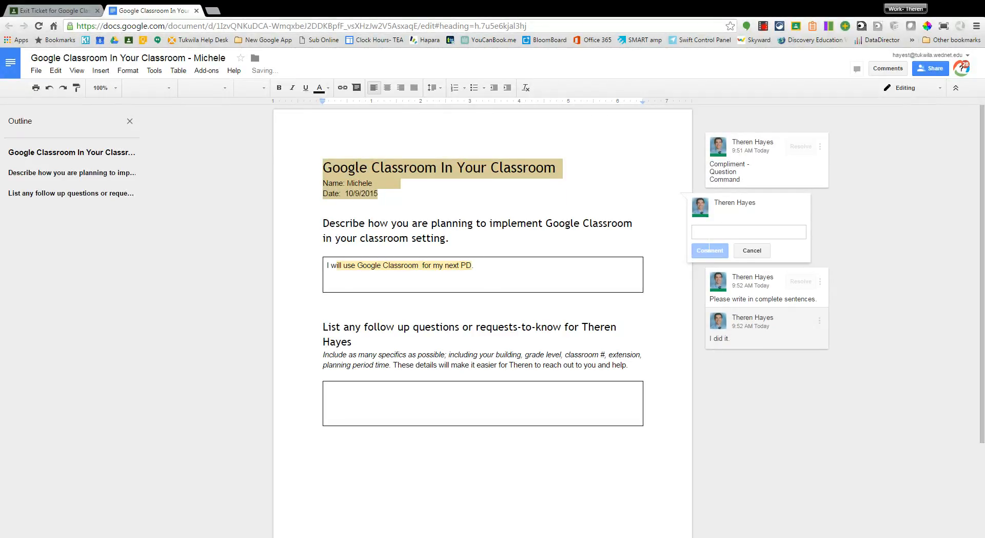
left_click(751, 251)
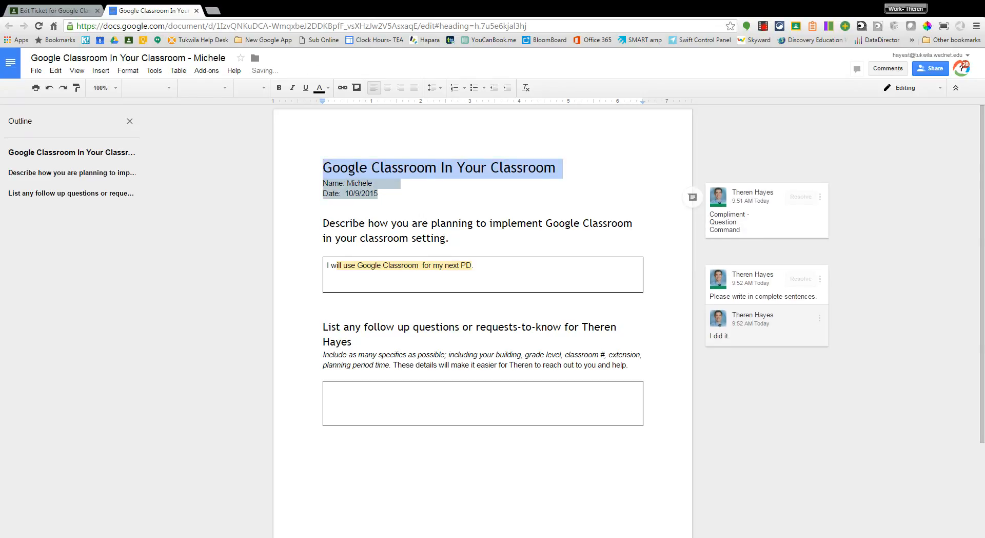